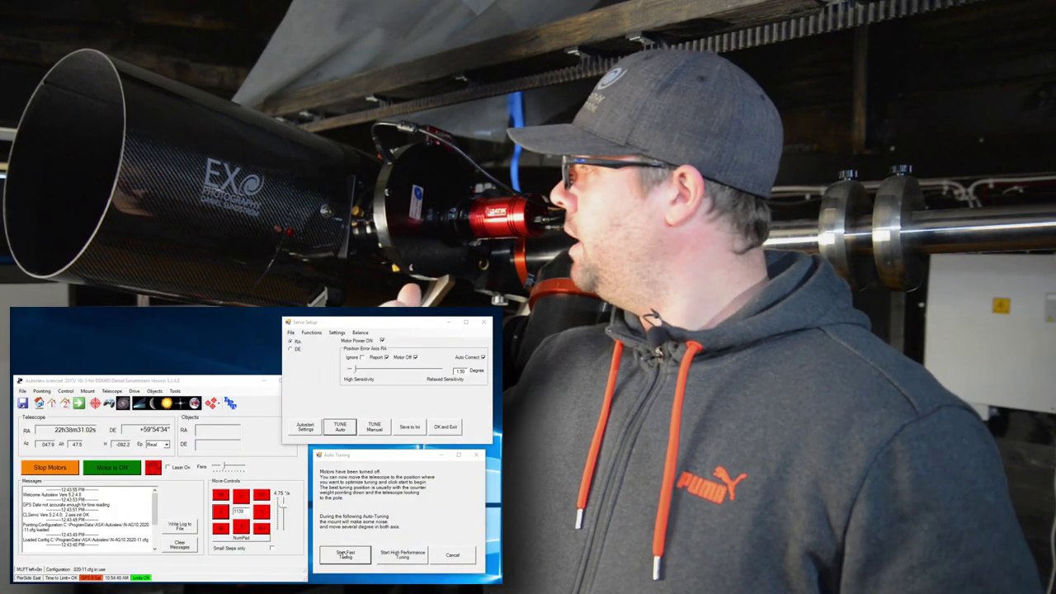
Launch Start Fast Tuning in the Auto Tuning dialog for the mount's servos.
click(345, 555)
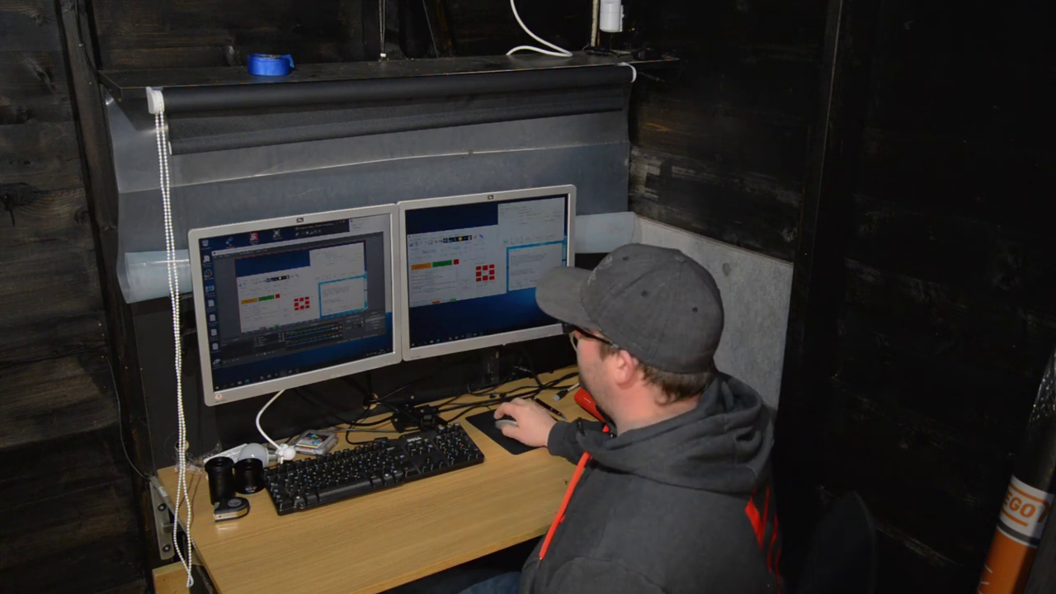
Wait for fast tuning to finish, then open and dismiss the servo settings options unchanged.
mouse_move(280, 381)
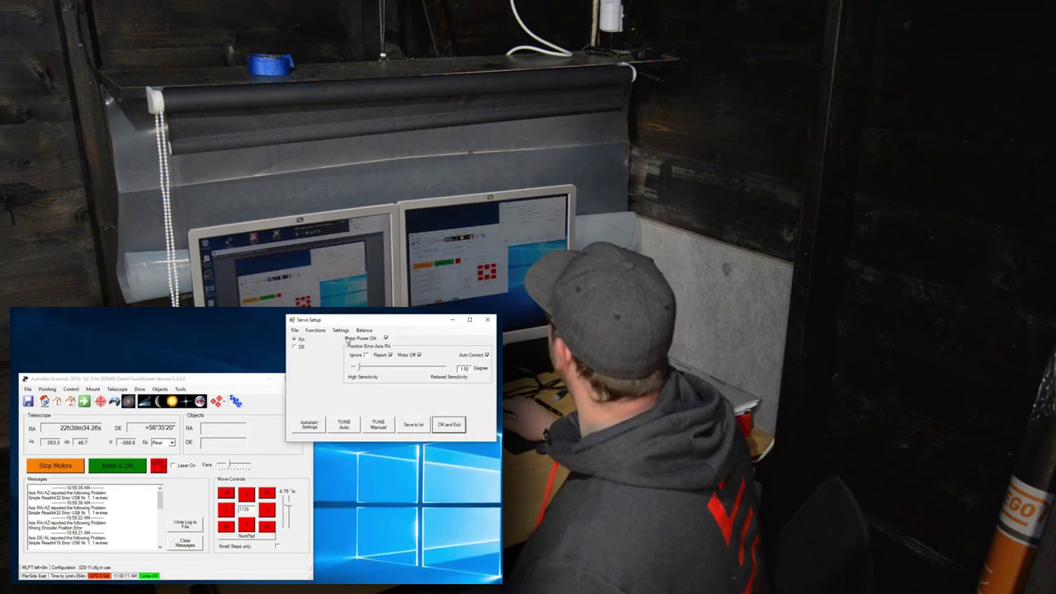
click(341, 330)
click(317, 380)
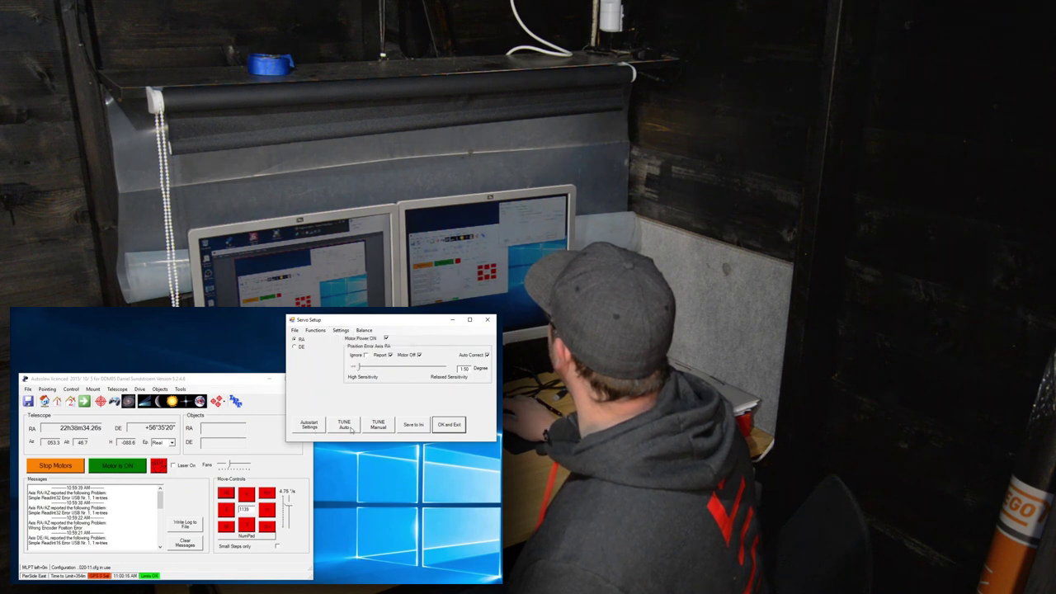
Reopen the auto-tuning prompt, move it aside, and start High Performance Tuning.
click(351, 427)
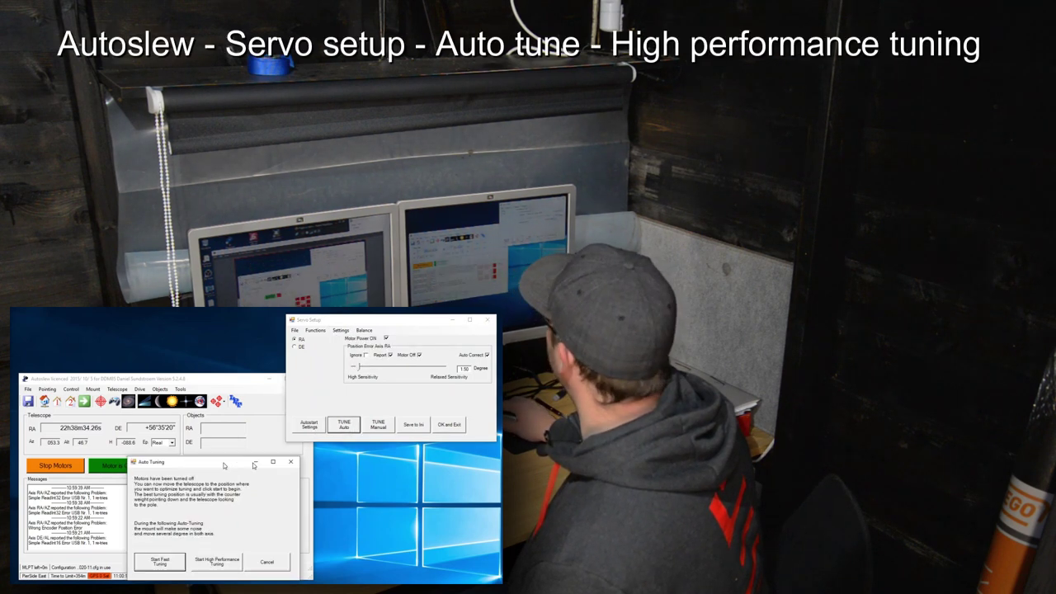
drag(307, 455, 397, 456)
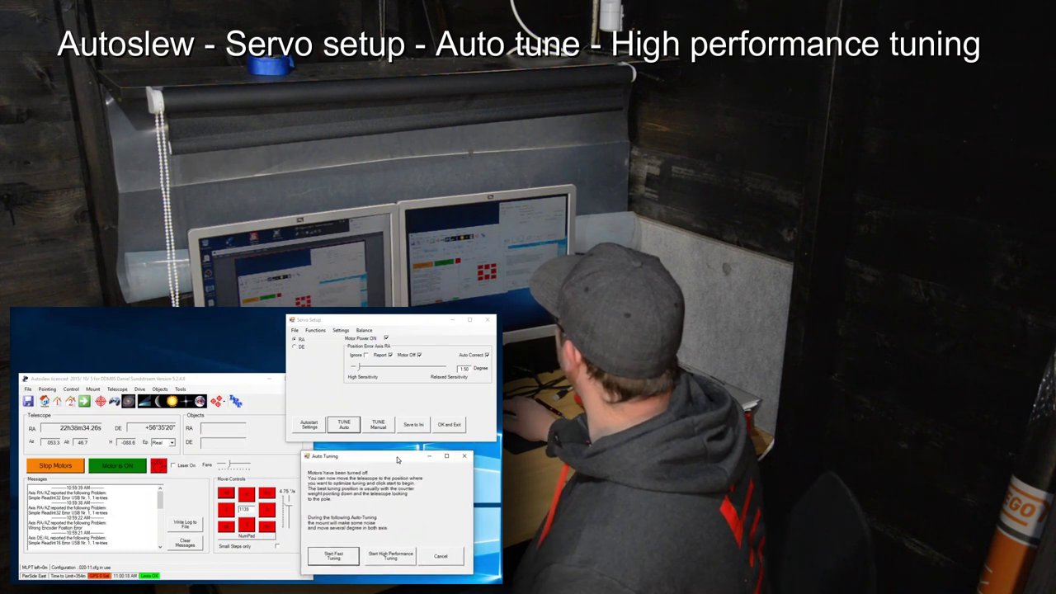
click(390, 554)
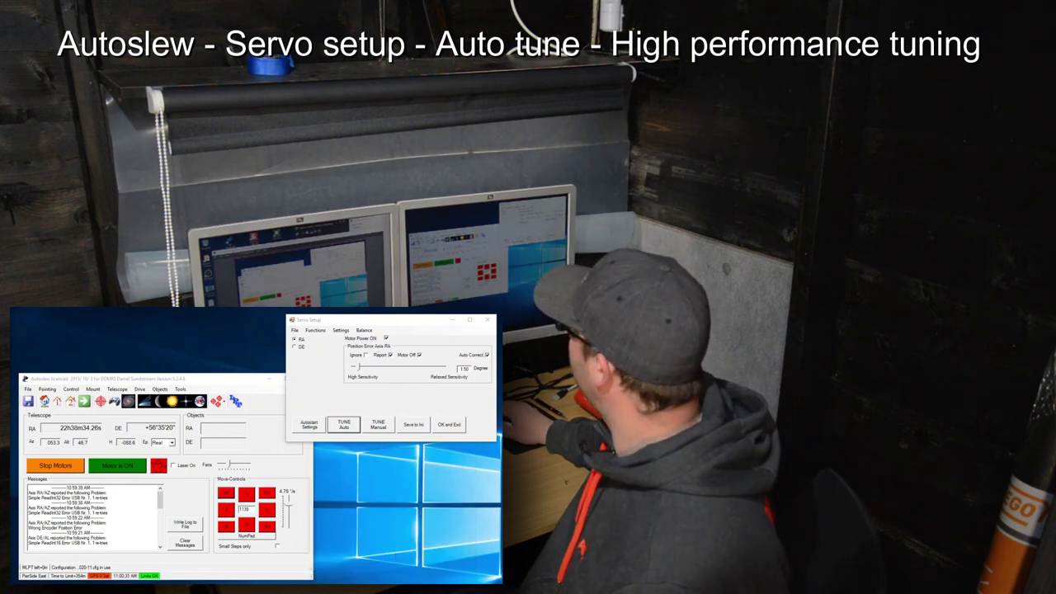
Move the tuning progress window aside and let the high-performance auto-tune run through each axis.
drag(205, 411, 260, 454)
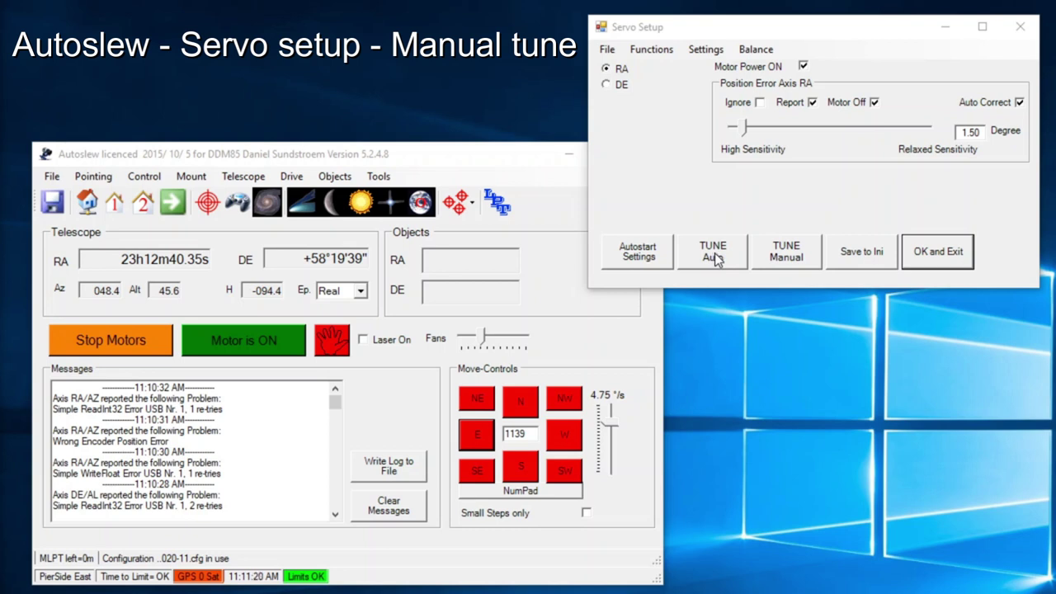
Open the manual Tune window for the RA axis and bring it into clear view.
click(782, 257)
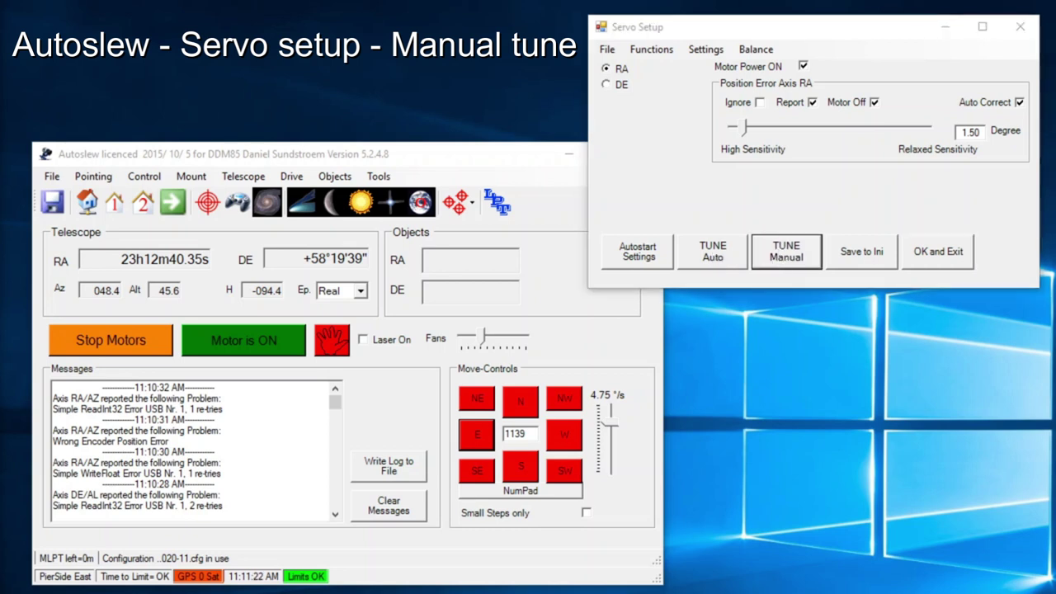
drag(712, 319, 676, 156)
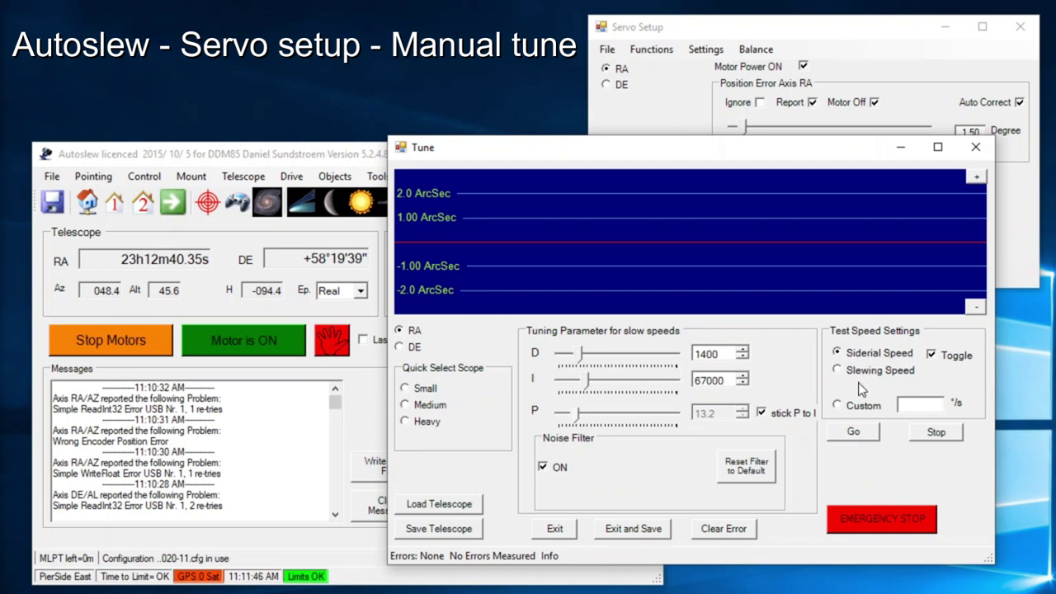
Run a Sidereal Speed test on RA and watch the error curve settle near zero.
click(853, 432)
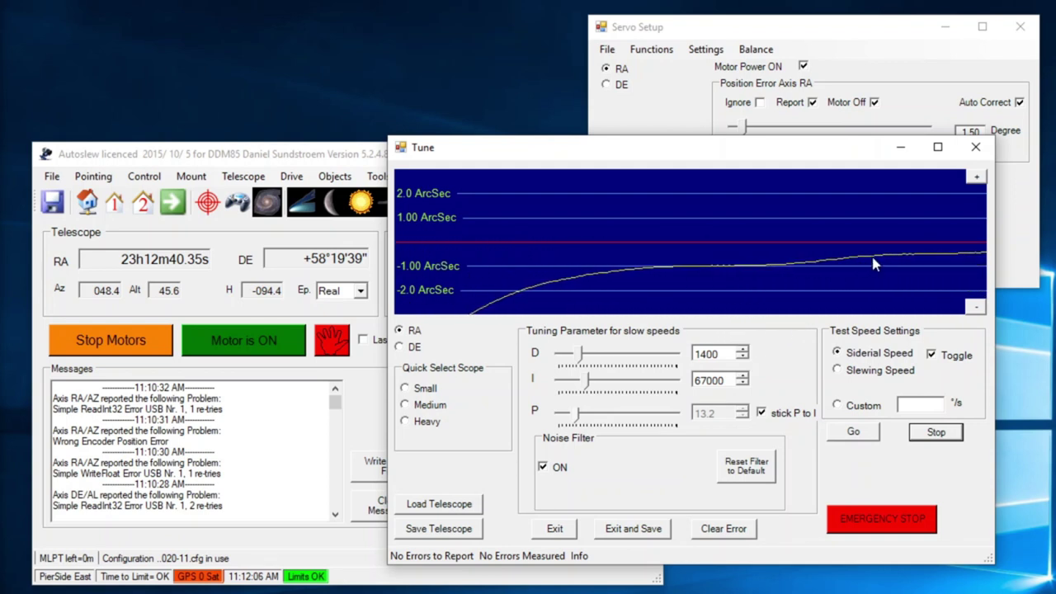
Step the RA slow-speed D up to 2600 and I up to about 90000 during the sidereal test.
click(742, 350)
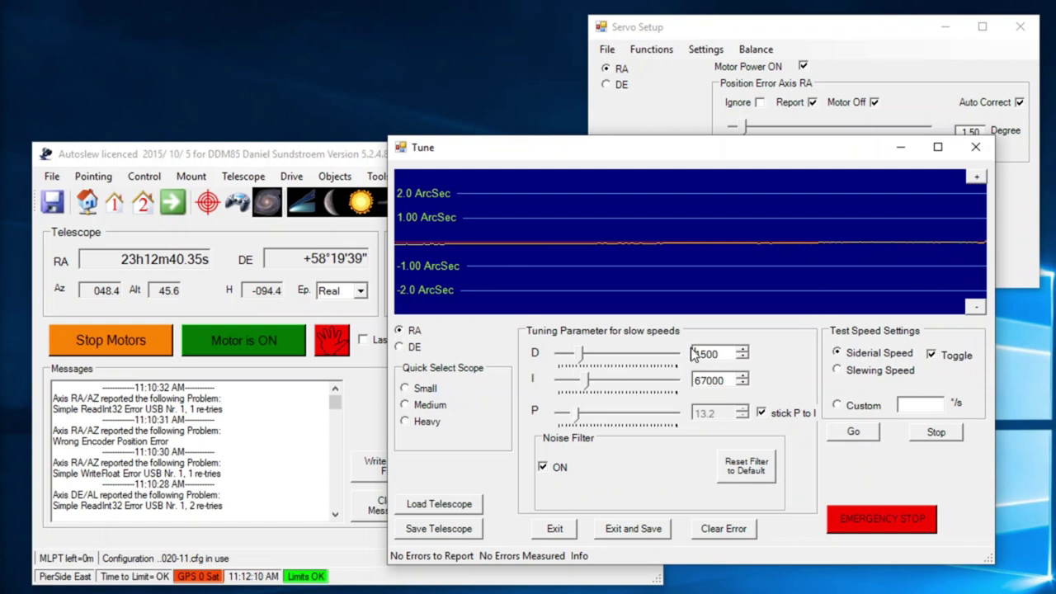
click(741, 350)
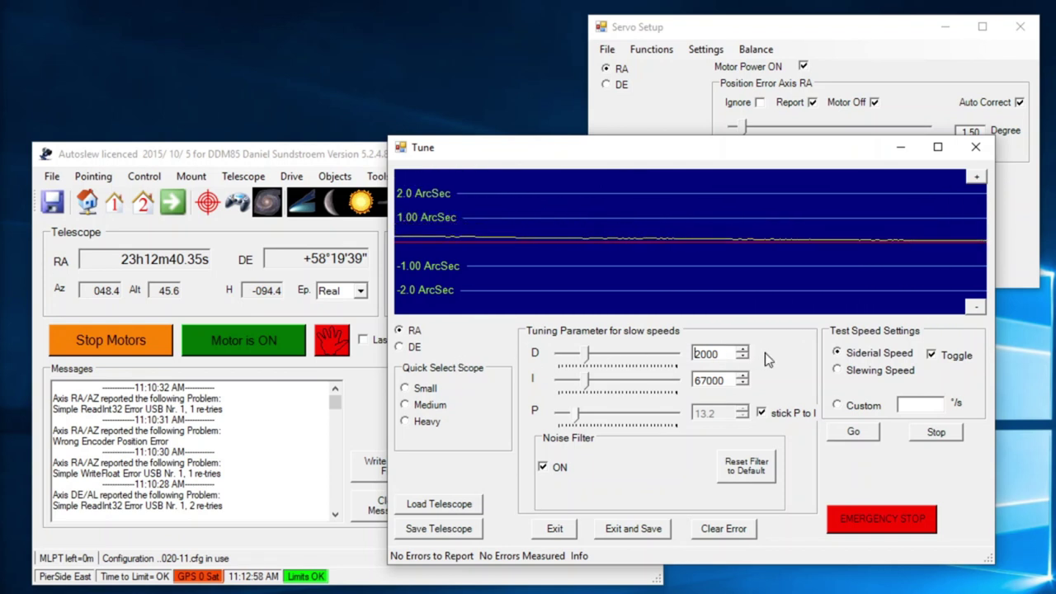
click(743, 350)
click(742, 349)
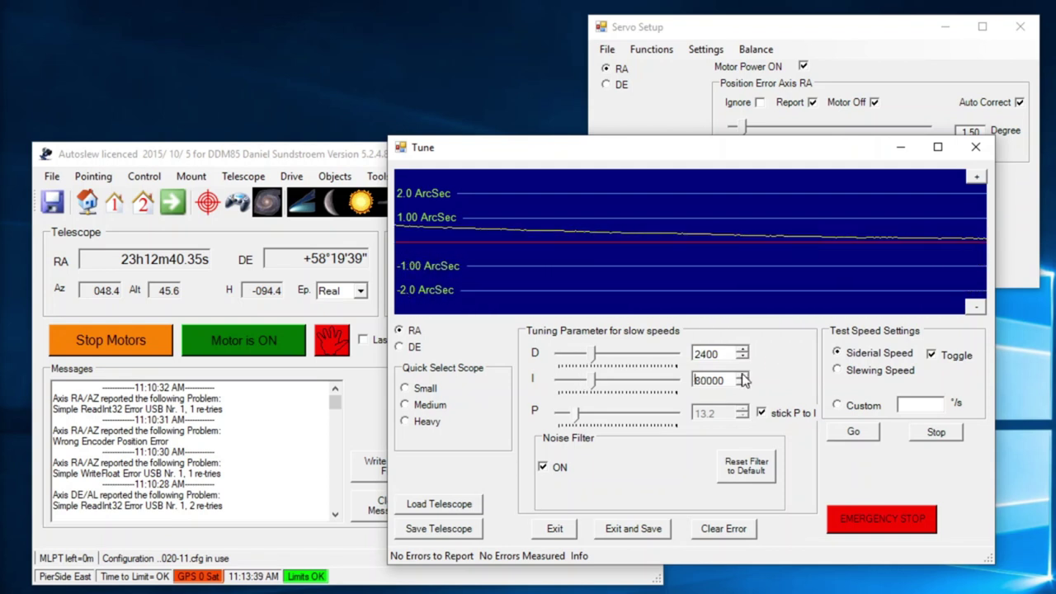
click(742, 376)
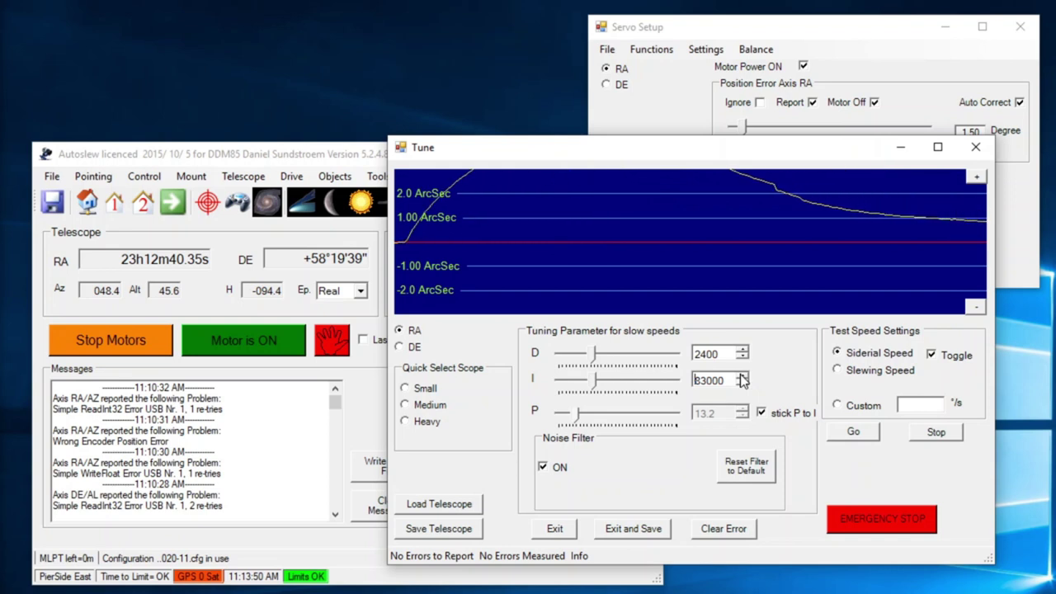
click(743, 376)
click(742, 376)
click(743, 376)
click(743, 377)
click(742, 376)
click(742, 376)
click(743, 376)
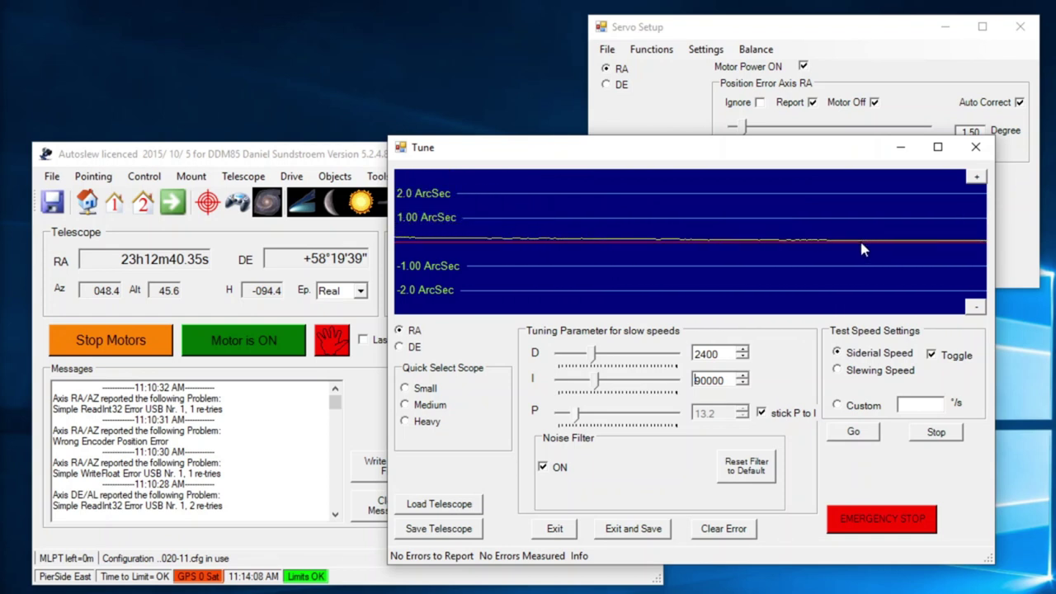
click(743, 353)
click(744, 353)
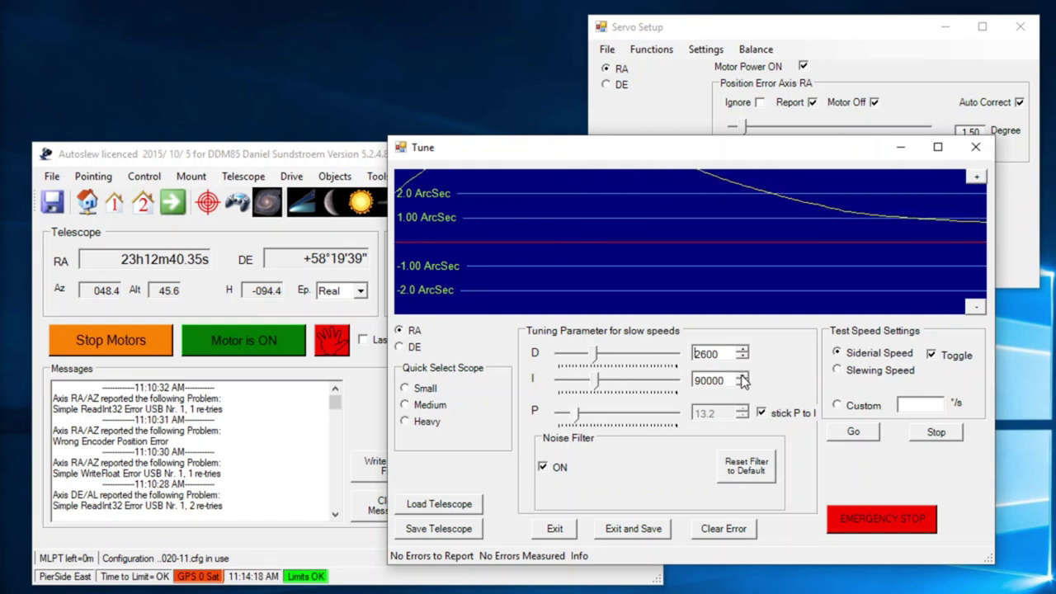
Raise the RA I gain to about 95000 and zoom the error graph to ±0.07 ArcSec.
click(743, 376)
click(743, 377)
click(743, 376)
click(743, 376)
click(743, 377)
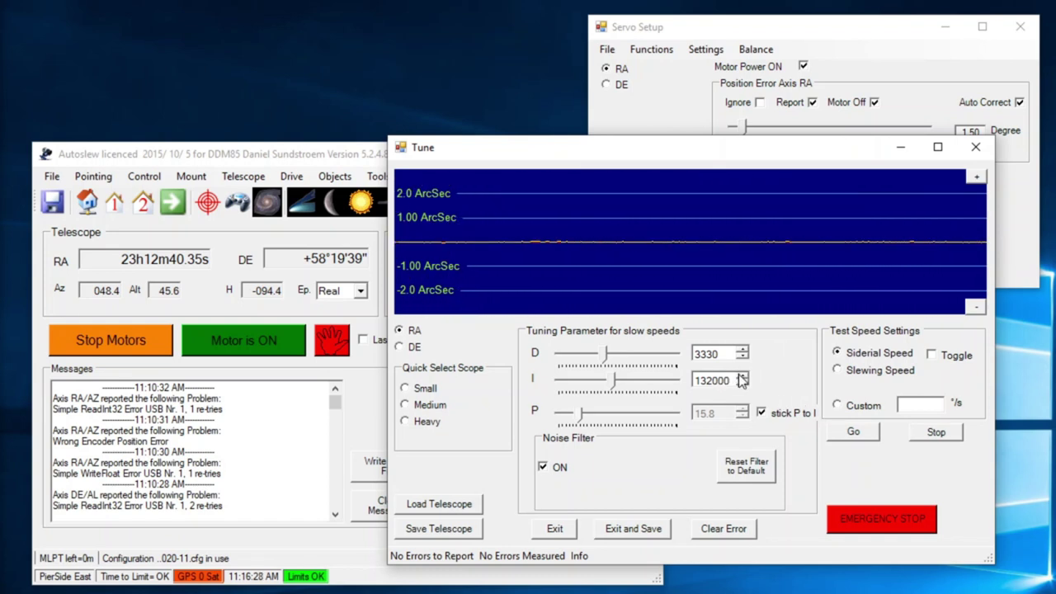
click(975, 177)
click(975, 177)
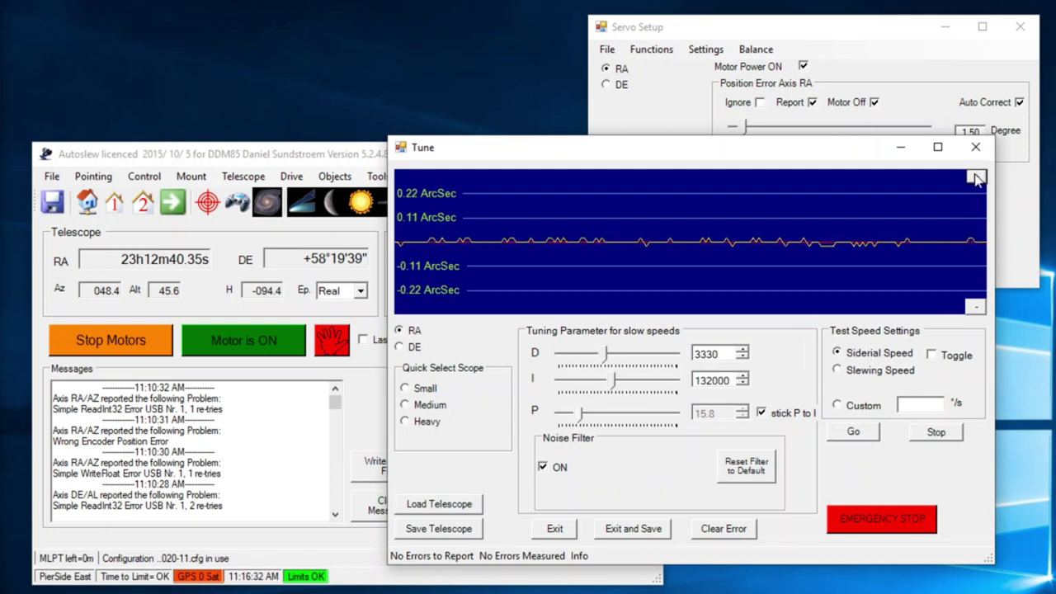
click(975, 178)
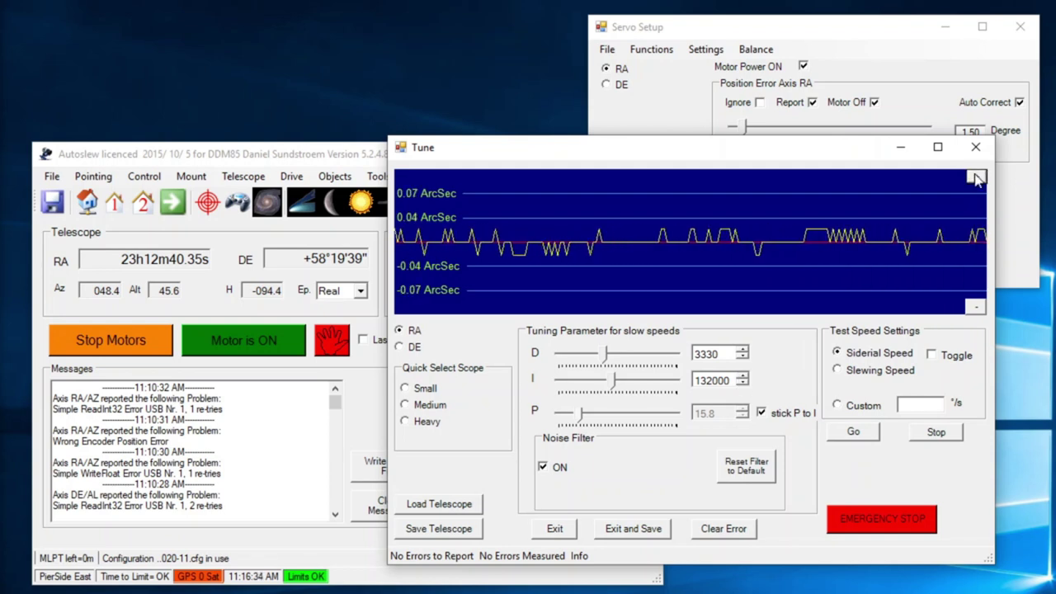
click(973, 306)
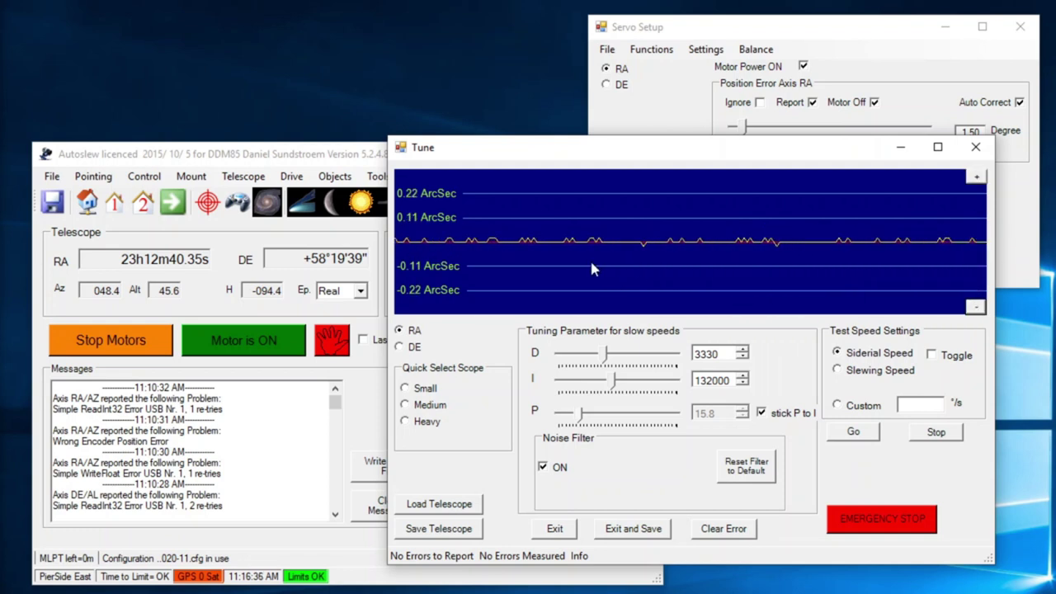
click(972, 179)
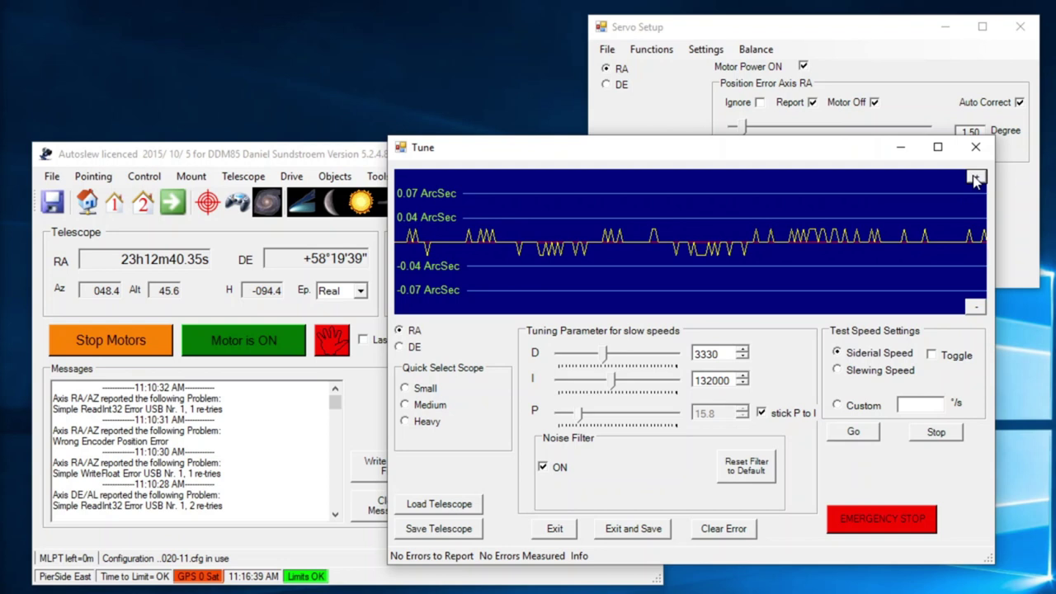
Raise I to about 164000 and D from 3330 to 3690, then widen the graph to ±2.0 ArcSec.
click(743, 375)
drag(743, 376, 743, 376)
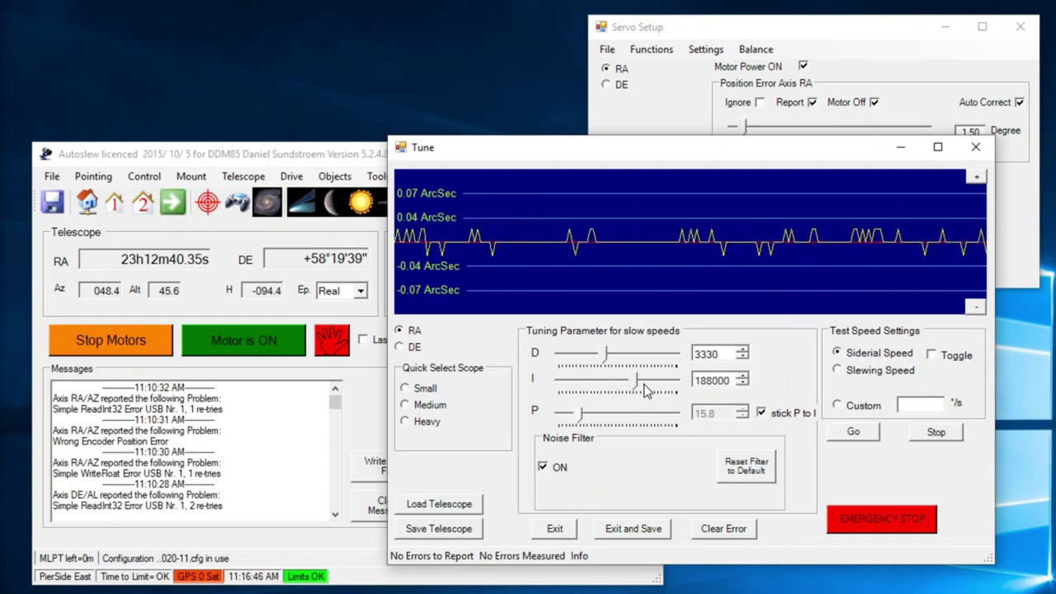
drag(605, 354, 630, 385)
click(976, 307)
click(975, 306)
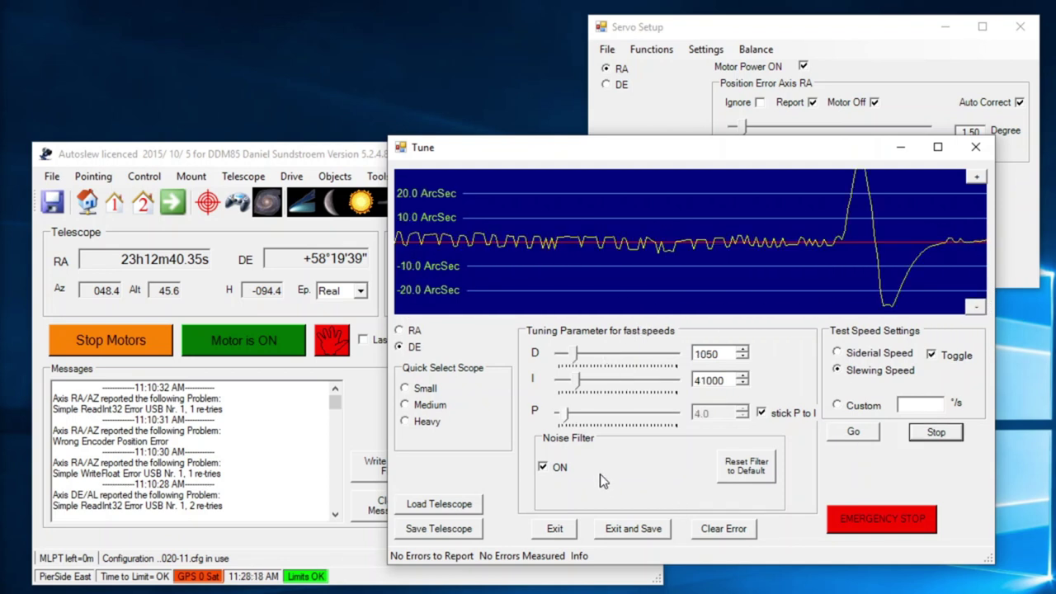
Save the telescope parameters as 'N-AG10 850mm 2020-dec' by editing the existing file name.
click(450, 535)
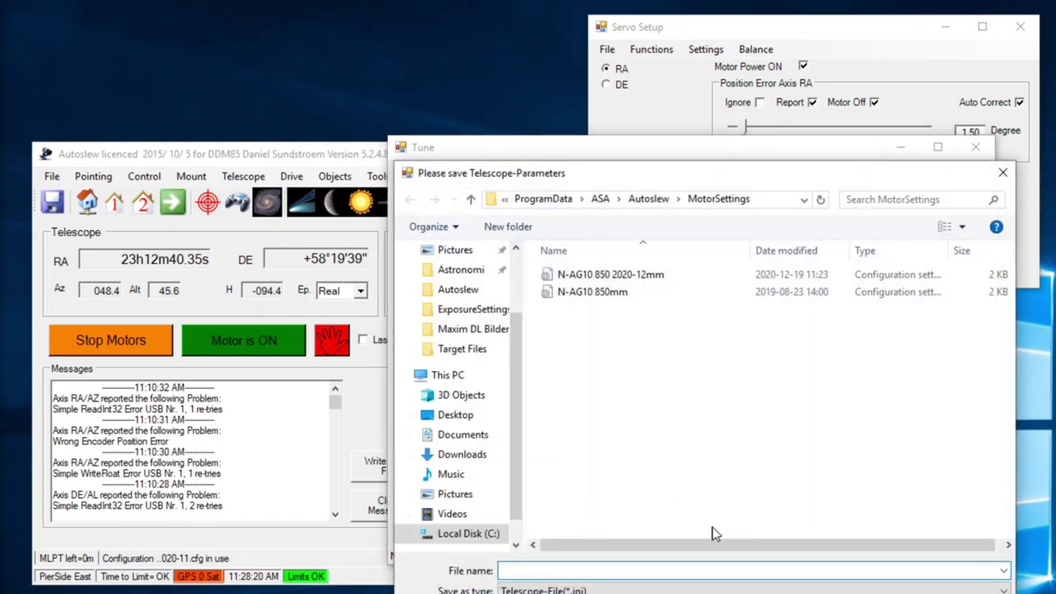
click(665, 278)
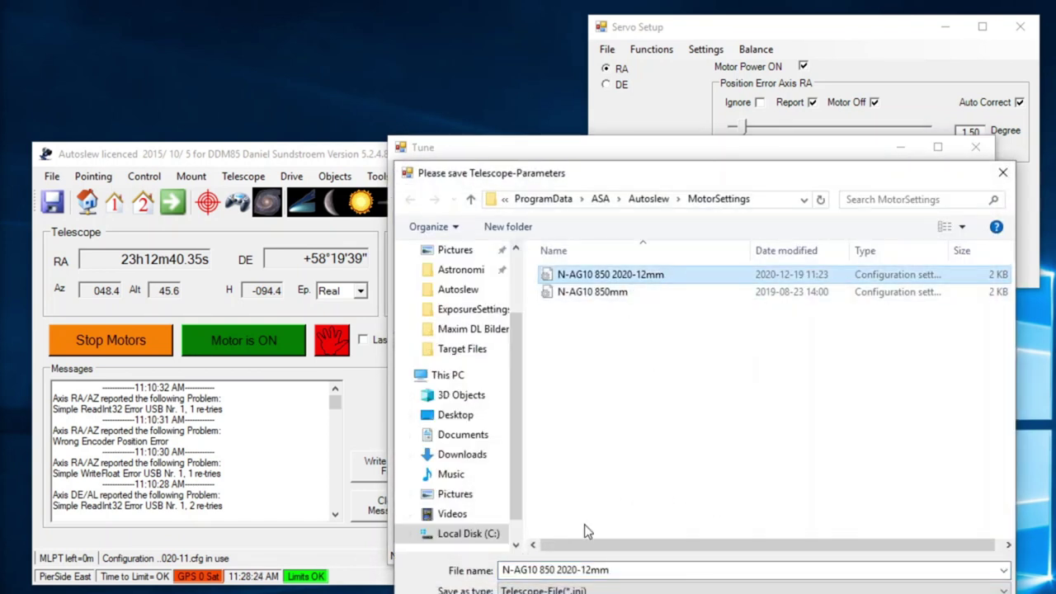
click(555, 570)
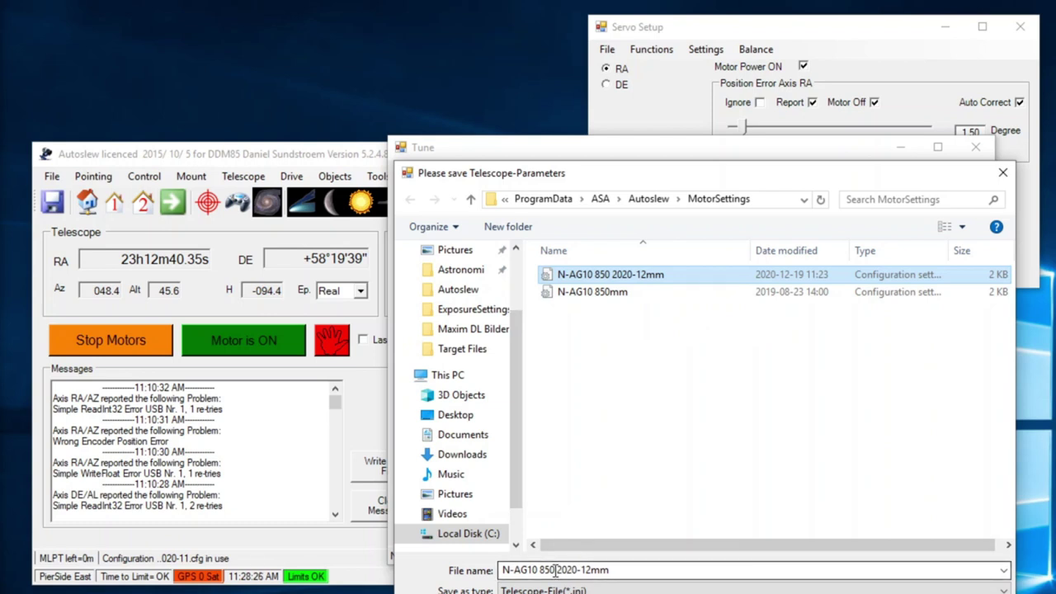
click(557, 570)
click(555, 570)
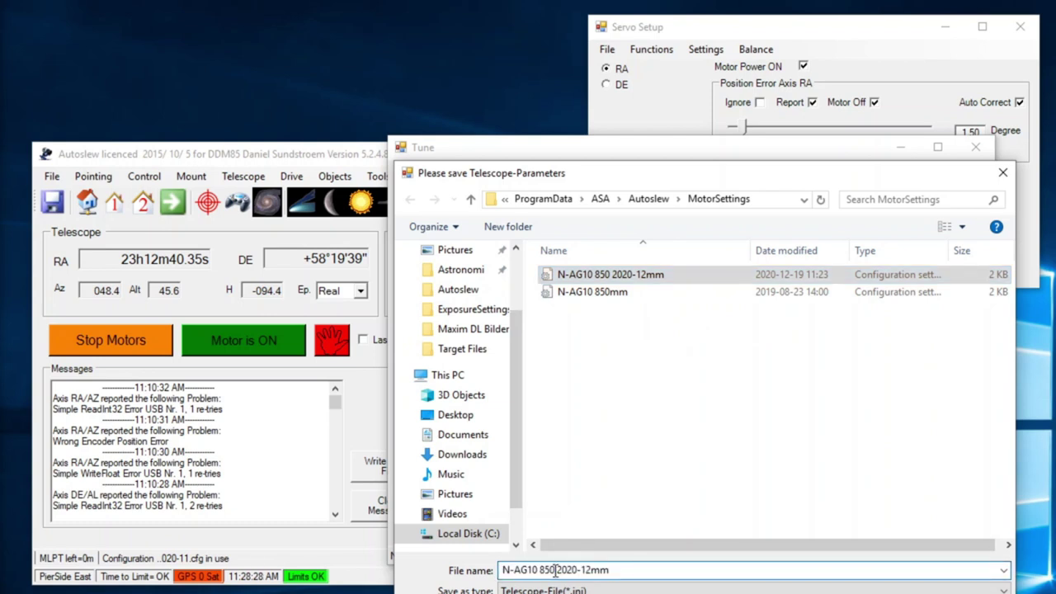
text(mm)
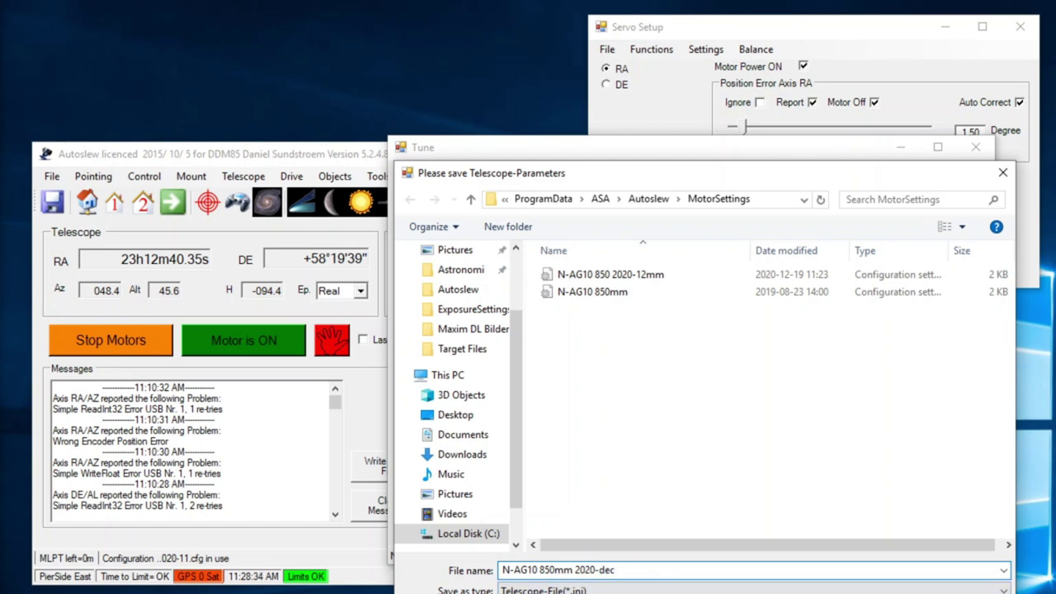
key(Return)
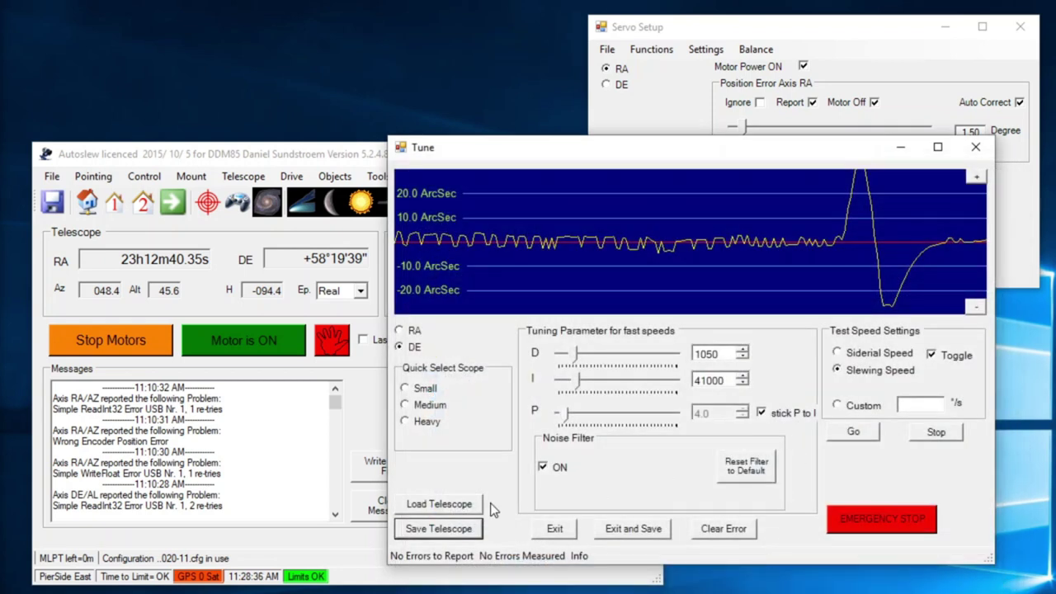
Close the Tune and Servo Setup windows keeping the new values, and recentre the main window.
click(646, 538)
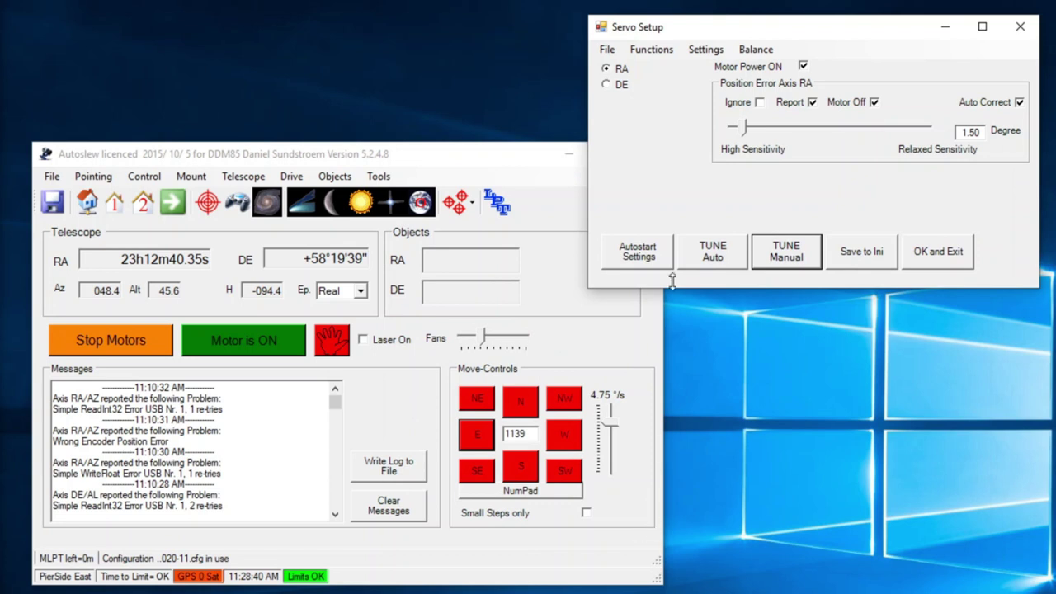
click(938, 254)
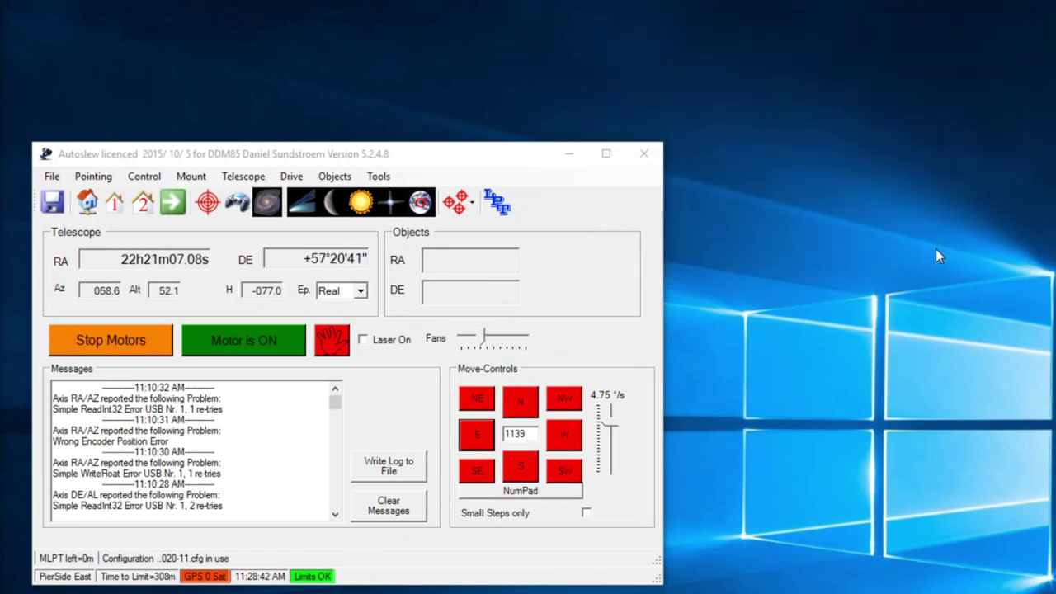
drag(282, 155, 398, 125)
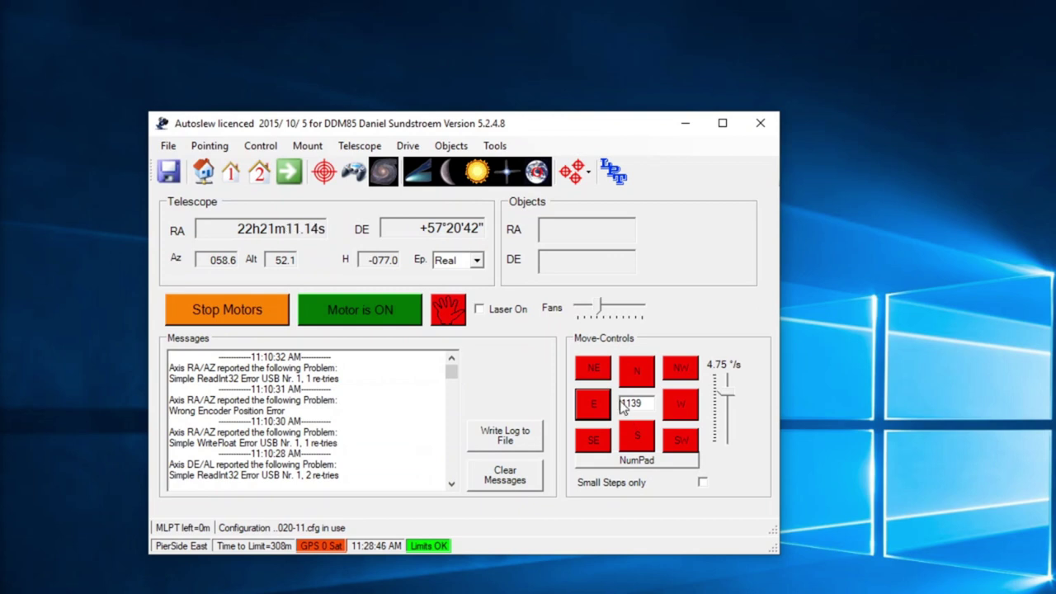
Test-slew the mount east and north, then raise the manual slew speed to 15 °/s.
click(593, 406)
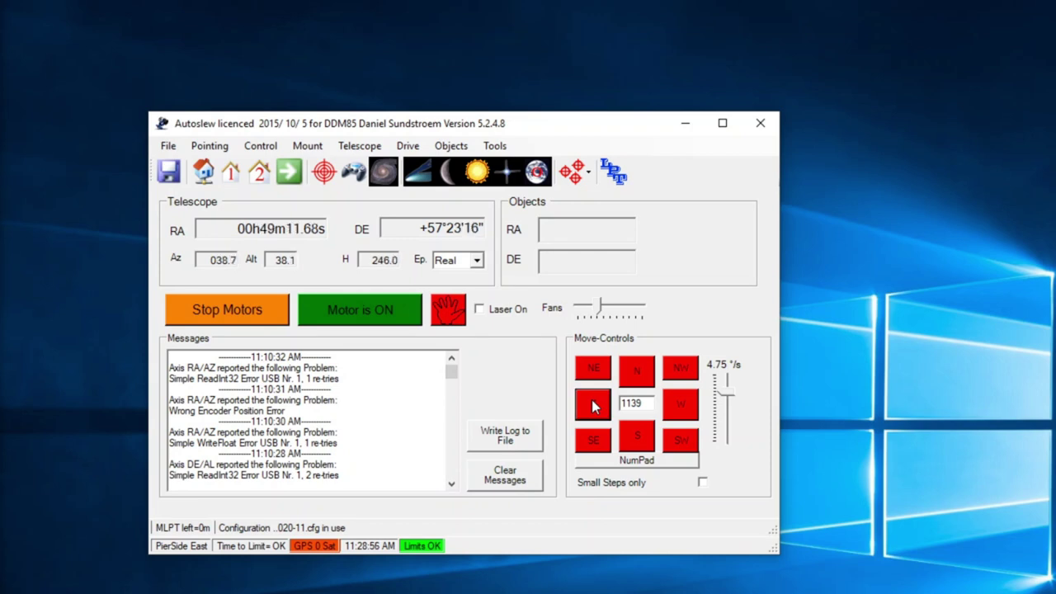
click(635, 378)
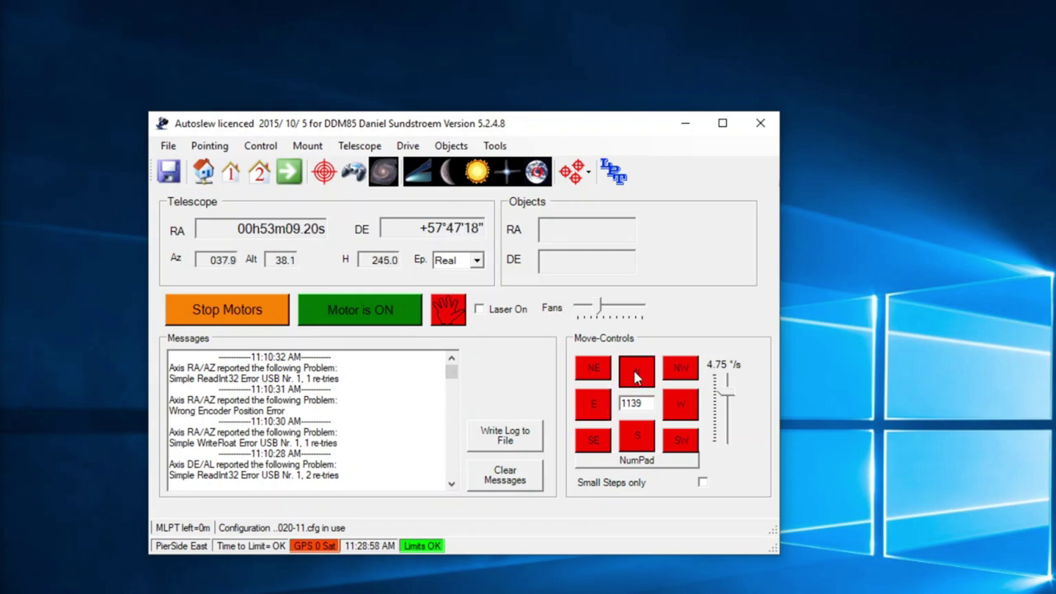
drag(742, 402, 723, 361)
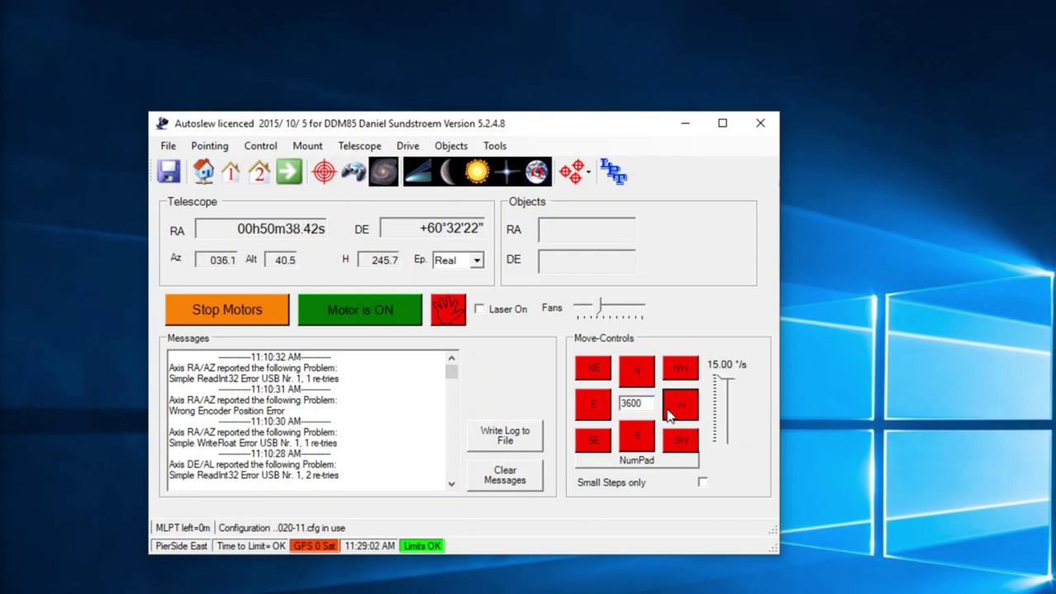